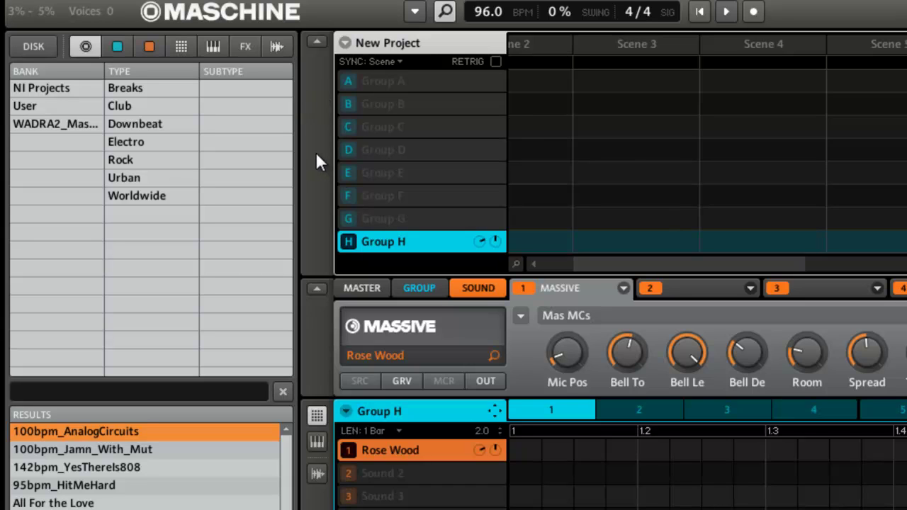
# Leave the disk folders, select the User bank, and show the Group library with results like !llmind Blap 1.
pyautogui.click(35, 46)
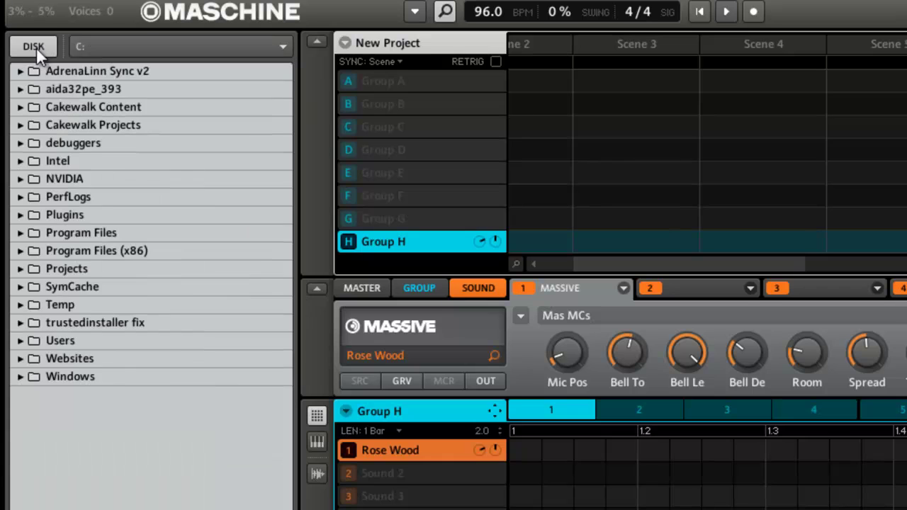
pyautogui.click(35, 47)
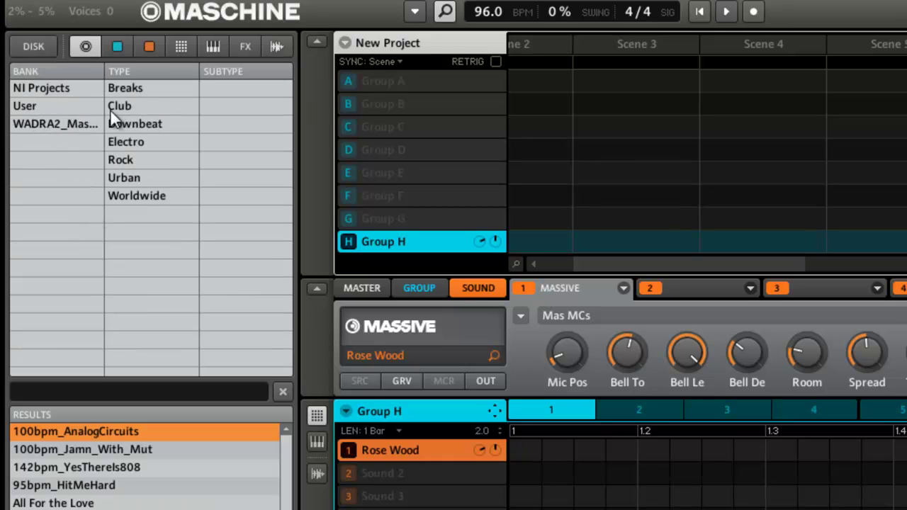
pyautogui.click(41, 103)
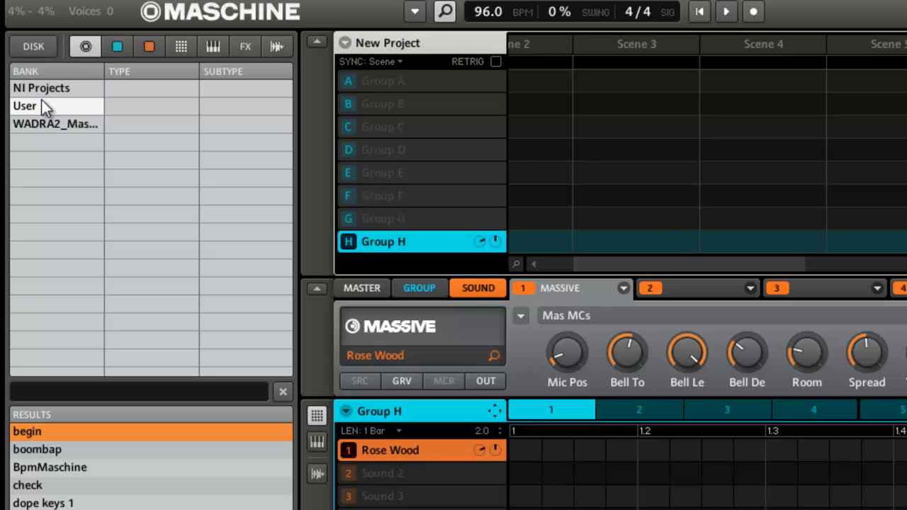
pyautogui.click(119, 45)
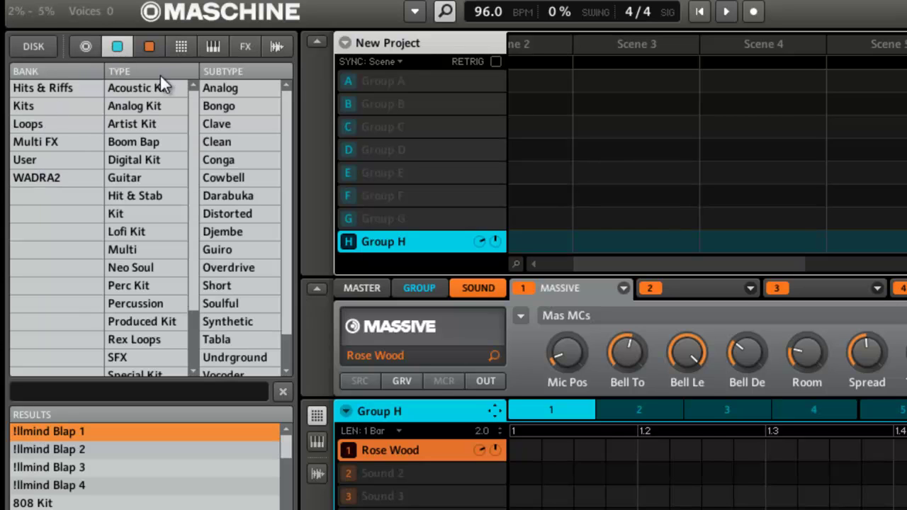
# In the instrument library, browse Absynth 4, Absynth 5, Legacy, Twilight and Spectral Expansion presets.
pyautogui.click(218, 47)
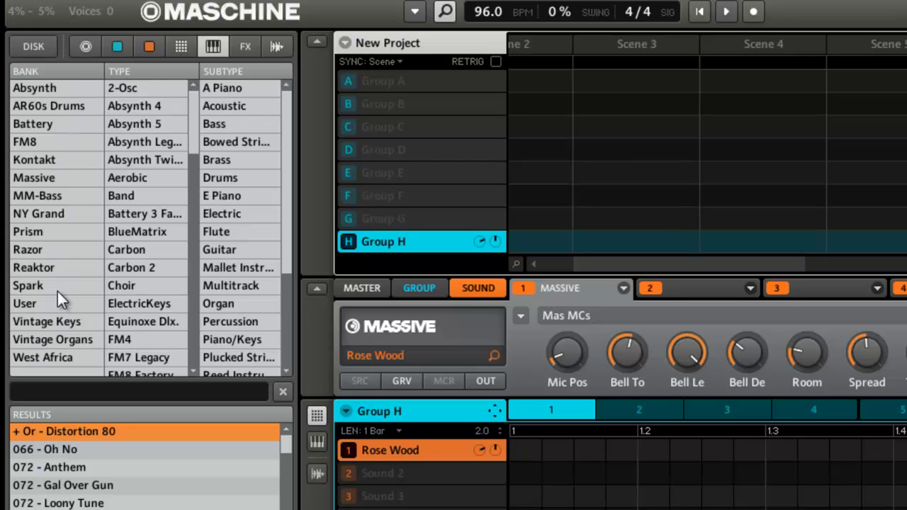
pyautogui.click(41, 302)
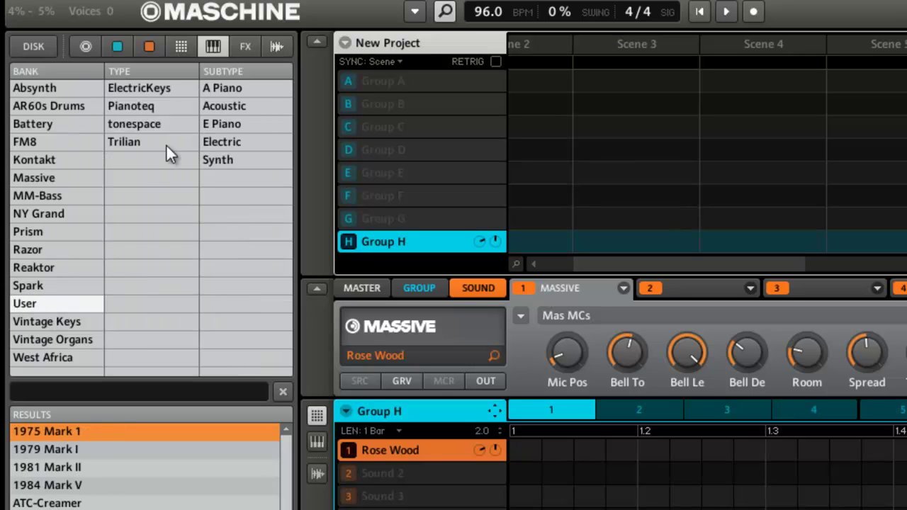
pyautogui.click(45, 88)
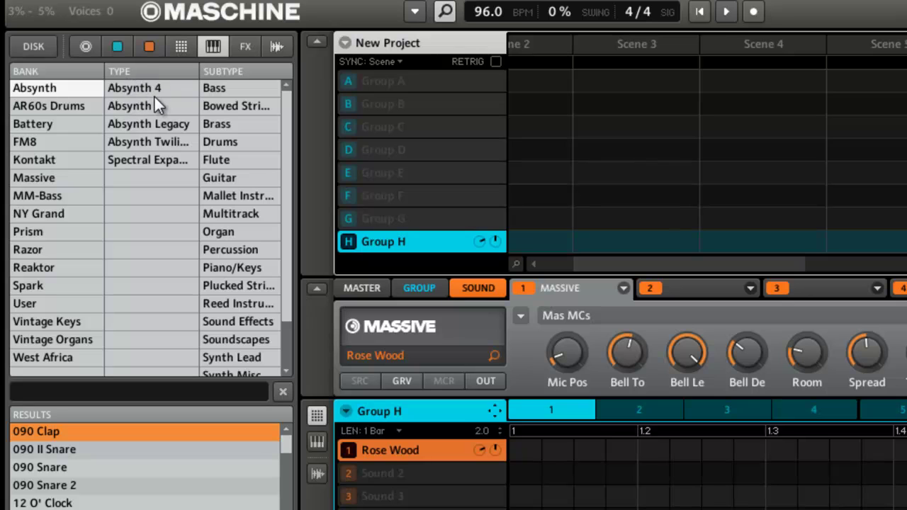
pyautogui.click(136, 90)
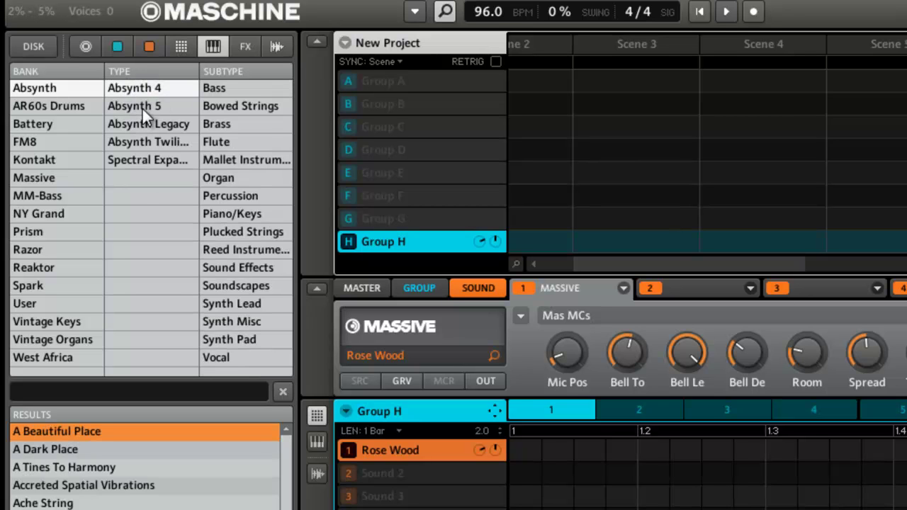
pyautogui.click(141, 107)
pyautogui.click(149, 128)
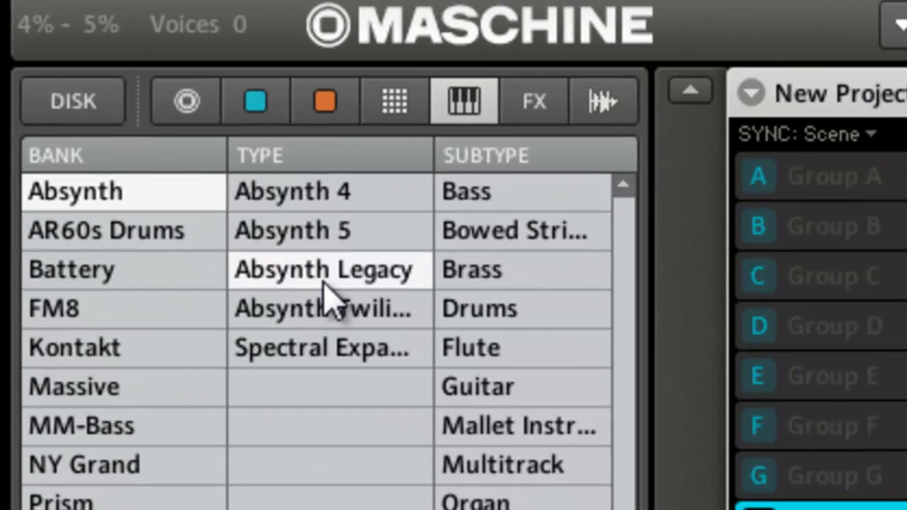
pyautogui.click(324, 198)
pyautogui.click(332, 233)
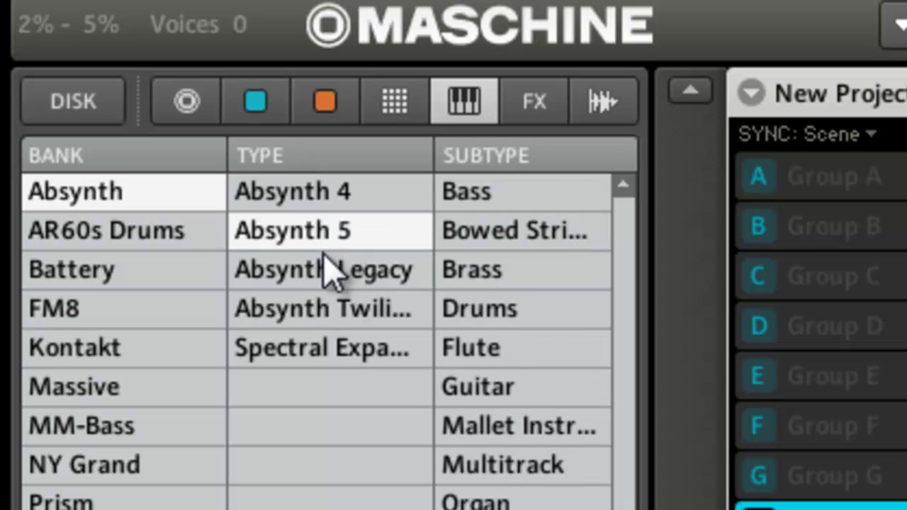
pyautogui.click(330, 273)
pyautogui.click(332, 320)
pyautogui.click(342, 365)
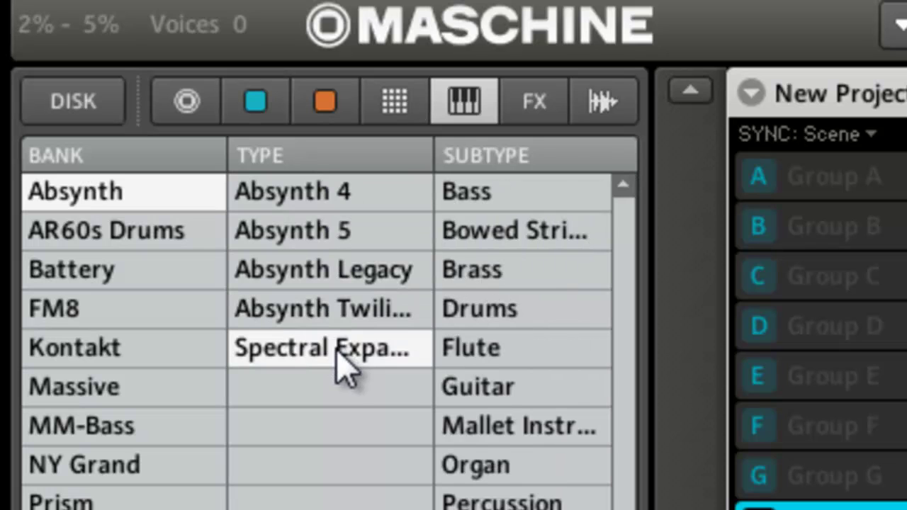
# Filter Absynth results by Brass, Guitar, Piano/Keys and Synth Misc, then preview the AR60s Drums and FM8 banks.
pyautogui.click(506, 264)
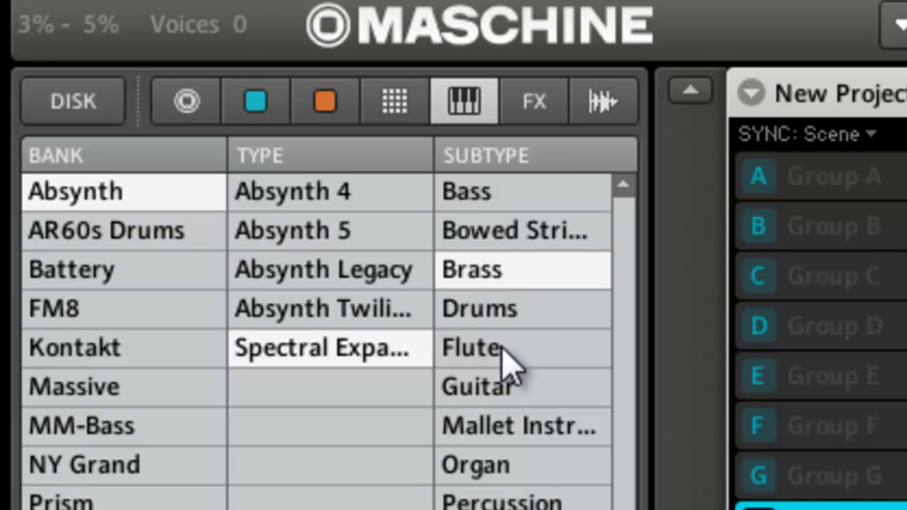
pyautogui.click(503, 382)
pyautogui.click(515, 509)
pyautogui.click(523, 509)
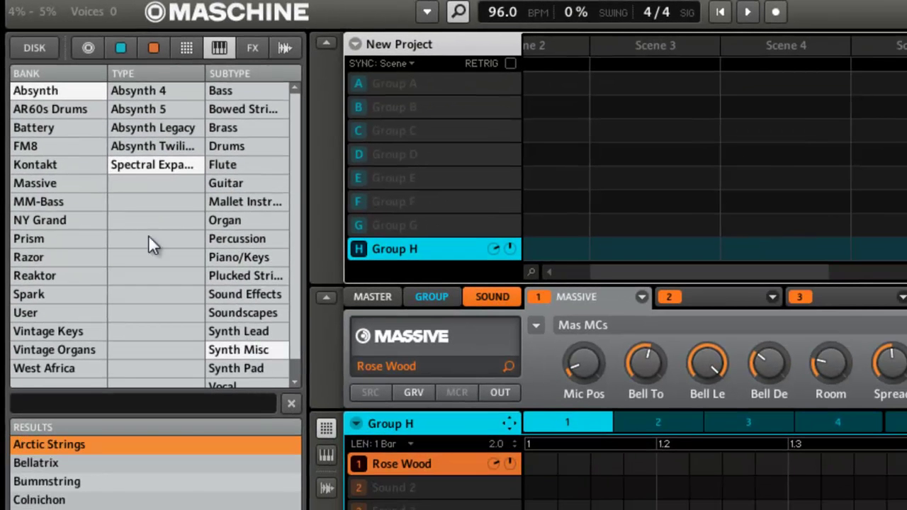
pyautogui.click(58, 109)
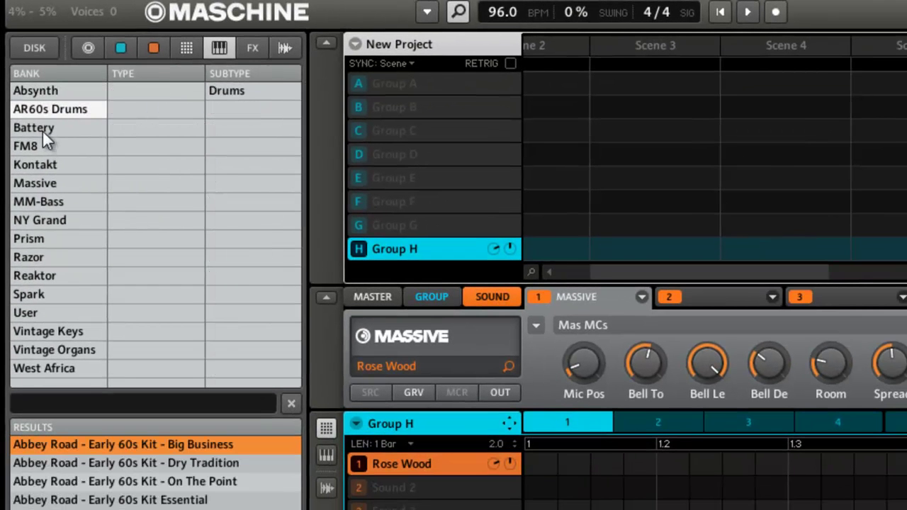
pyautogui.click(43, 145)
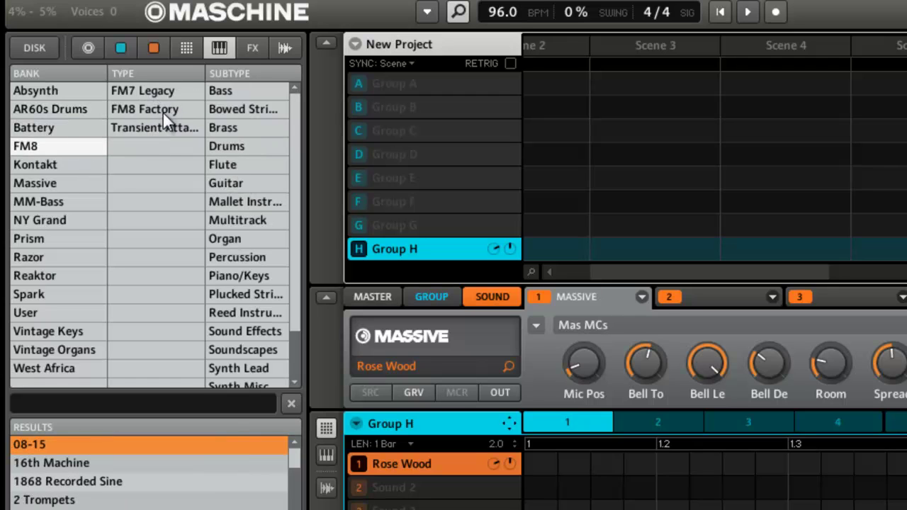
# Narrow the Kontakt bank to World type and Percussion sounds, listing African Shakers, Bongos and Congas.
pyautogui.click(57, 165)
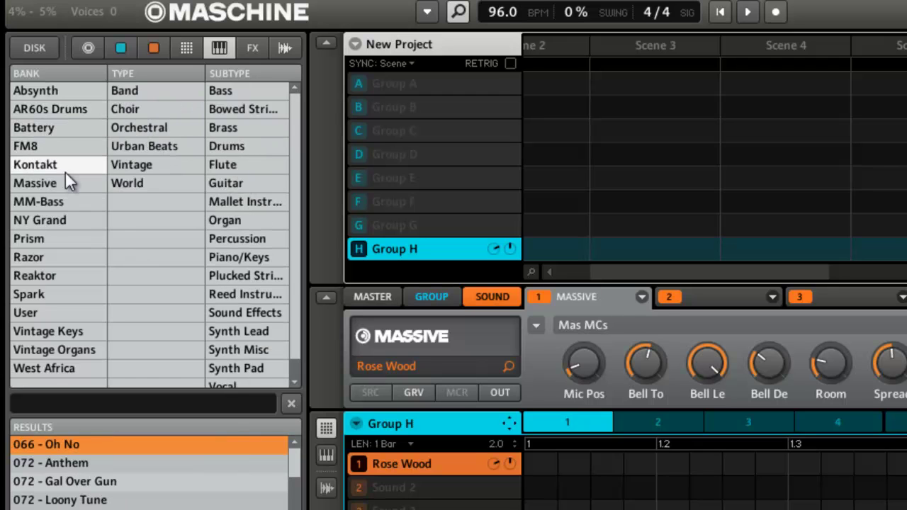
pyautogui.click(141, 92)
pyautogui.click(145, 113)
pyautogui.click(150, 131)
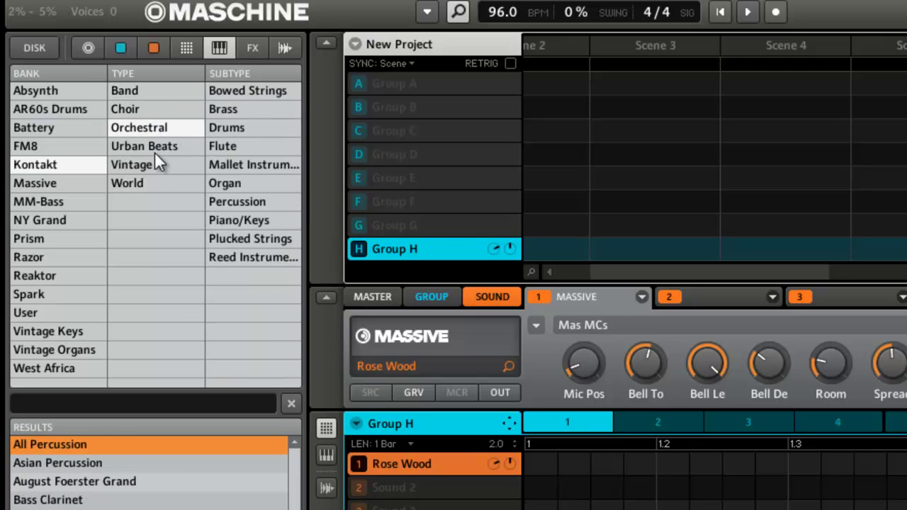
pyautogui.click(152, 148)
pyautogui.click(150, 166)
pyautogui.keyDown('ctrl'); pyautogui.click(143, 184); pyautogui.keyUp('ctrl')
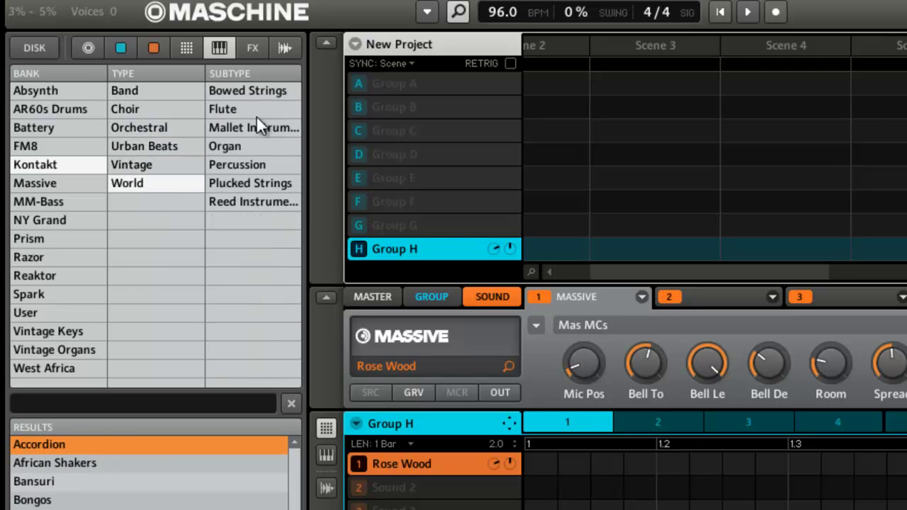
pyautogui.click(252, 111)
pyautogui.click(243, 165)
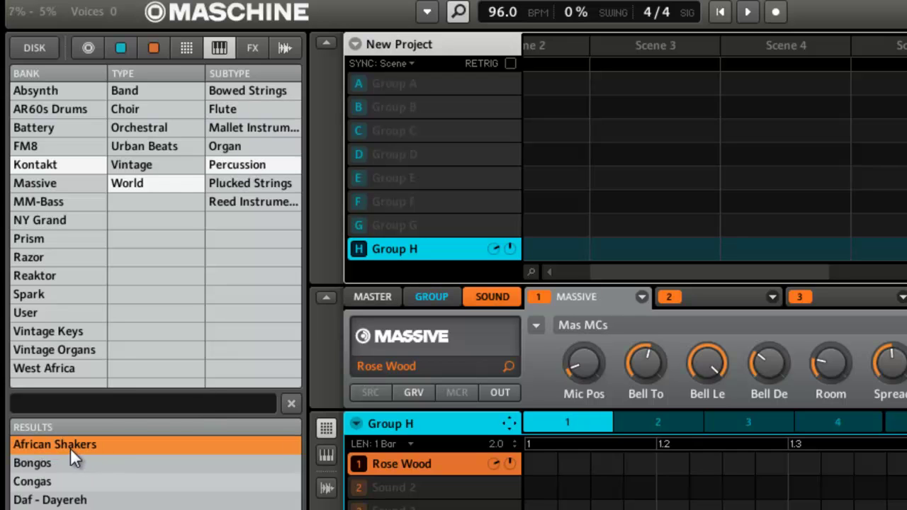
# Browse the Massive bank's Exp. 1, Exp. 2, Factory, Threat and Urban Arsenal 1 and 2 presets.
pyautogui.click(49, 184)
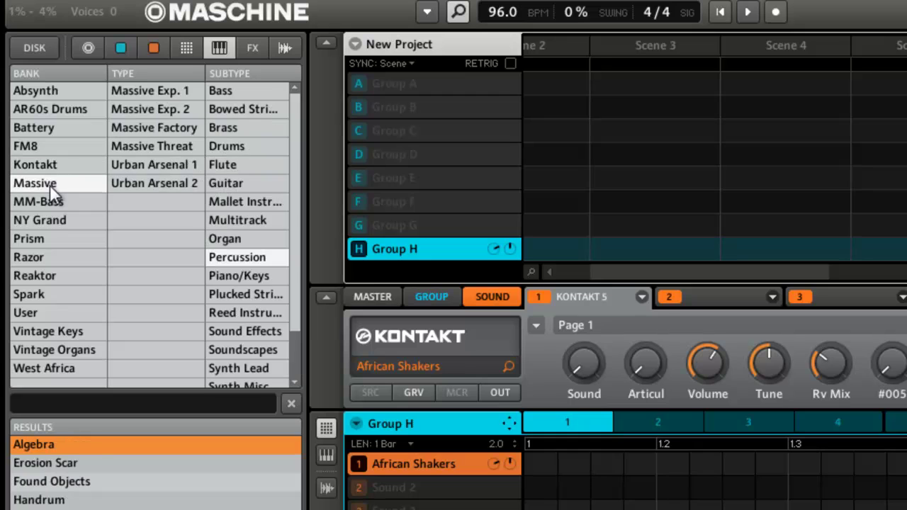
pyautogui.click(157, 92)
pyautogui.click(153, 115)
pyautogui.click(153, 131)
pyautogui.click(153, 150)
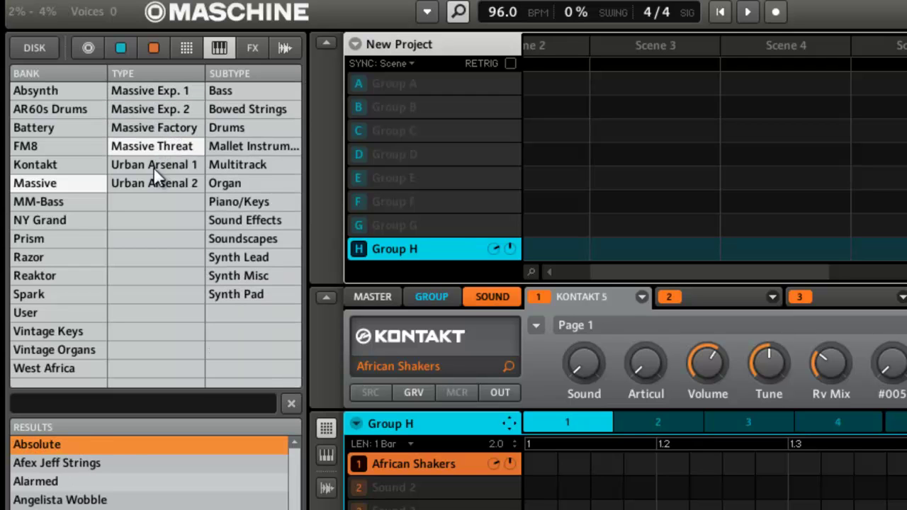
pyautogui.click(153, 167)
pyautogui.click(155, 183)
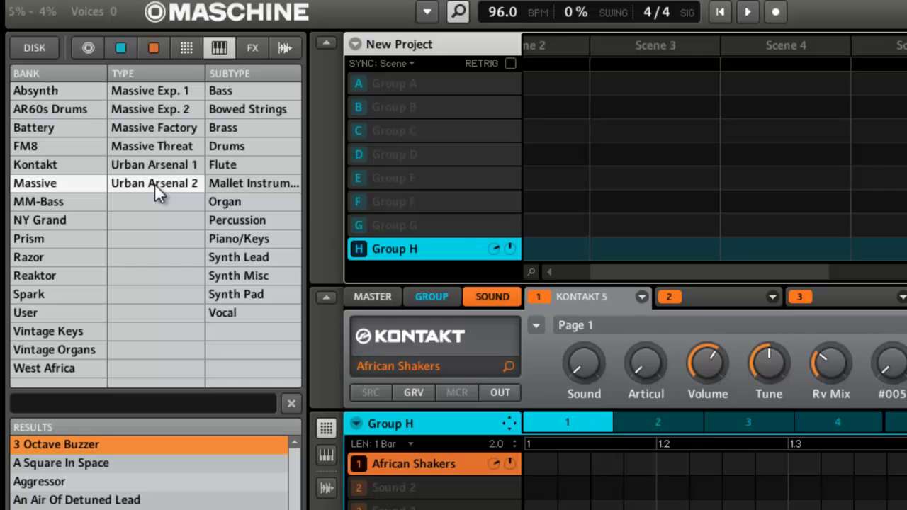
# Preview the MM-Bass, NY Grand, Prism, Razor, Reaktor and Spark banks, ending on the User bank.
pyautogui.click(61, 202)
pyautogui.click(64, 220)
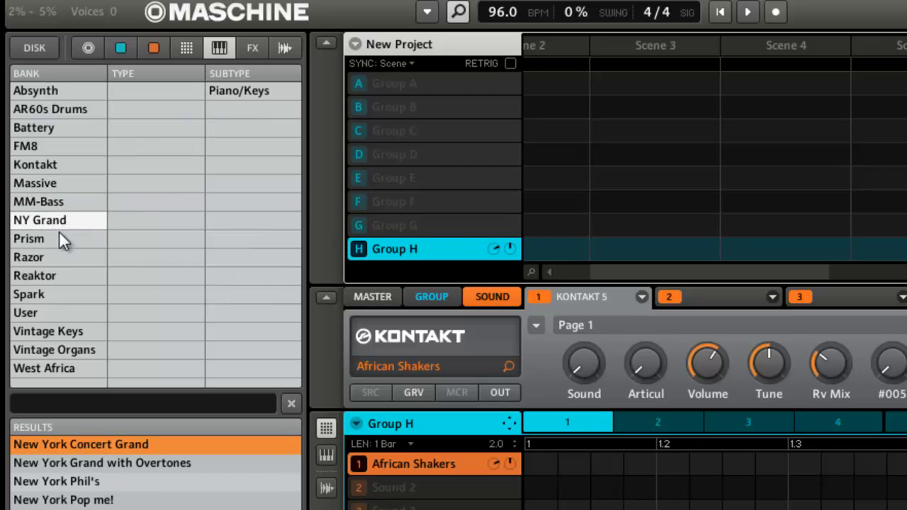
pyautogui.click(56, 240)
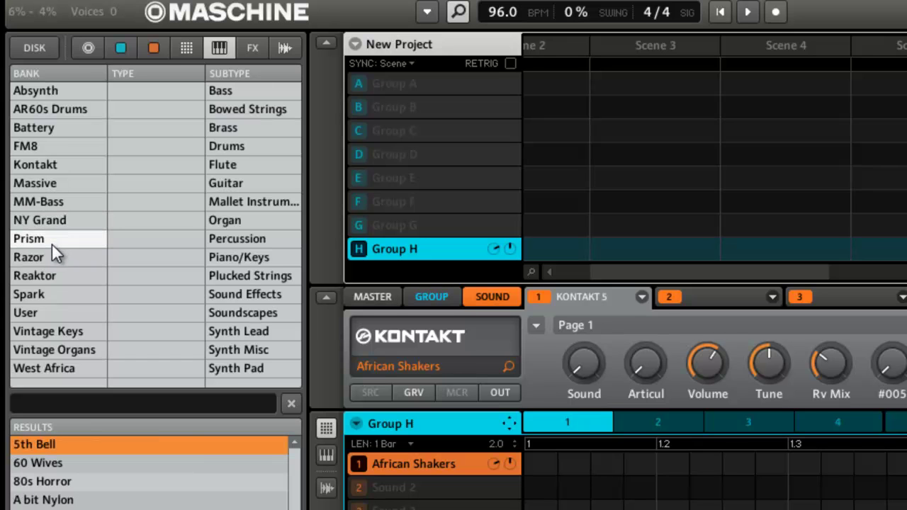
pyautogui.click(44, 258)
pyautogui.click(47, 275)
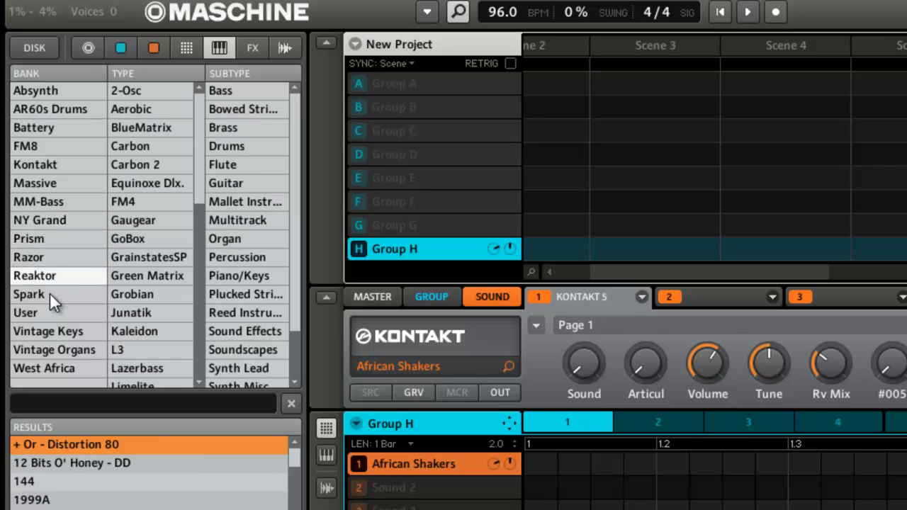
pyautogui.click(50, 294)
pyautogui.click(48, 313)
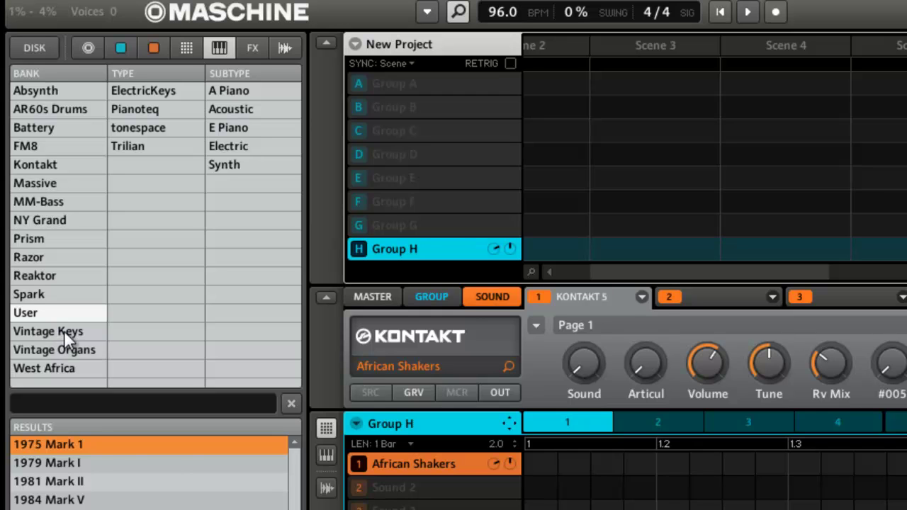
# Load Vintage Keys presets Scarbee A-200, then Scarbee Clavinet - Full, onto the first sound.
pyautogui.click(65, 331)
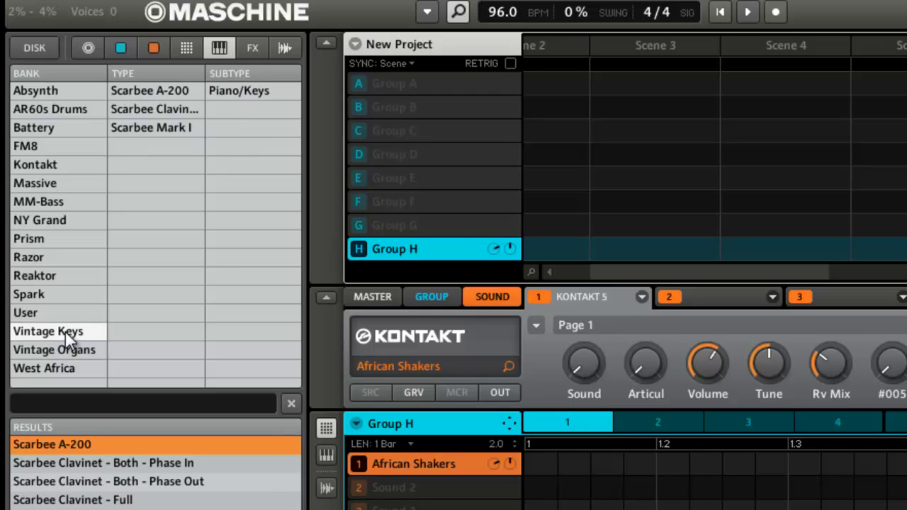
pyautogui.doubleClick(104, 445)
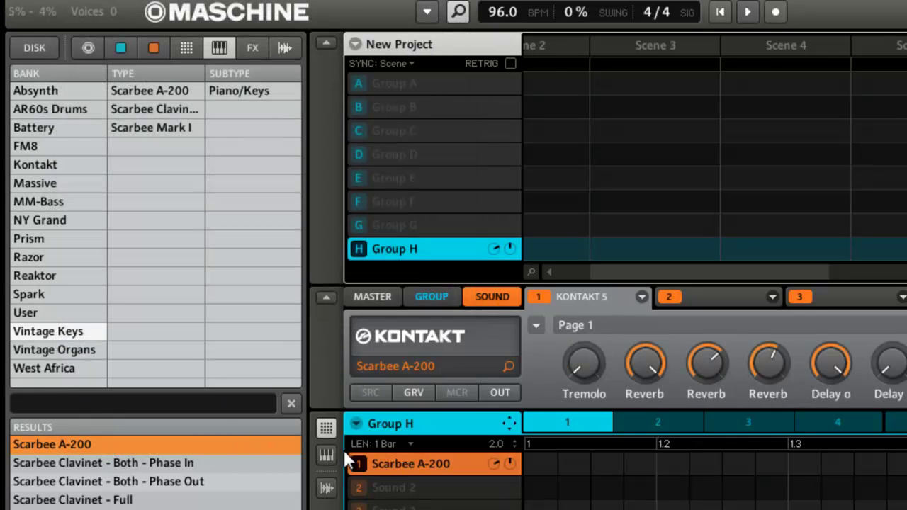
pyautogui.click(110, 500)
pyautogui.doubleClick(110, 500)
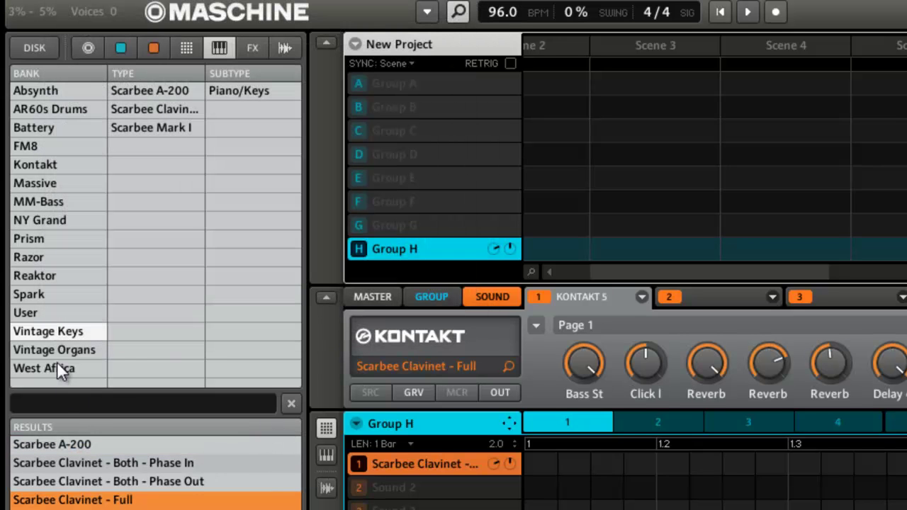
# Choose the Vintage Organs preset Basic Gospel 1 for Group H's first sound.
pyautogui.click(56, 351)
pyautogui.click(45, 398)
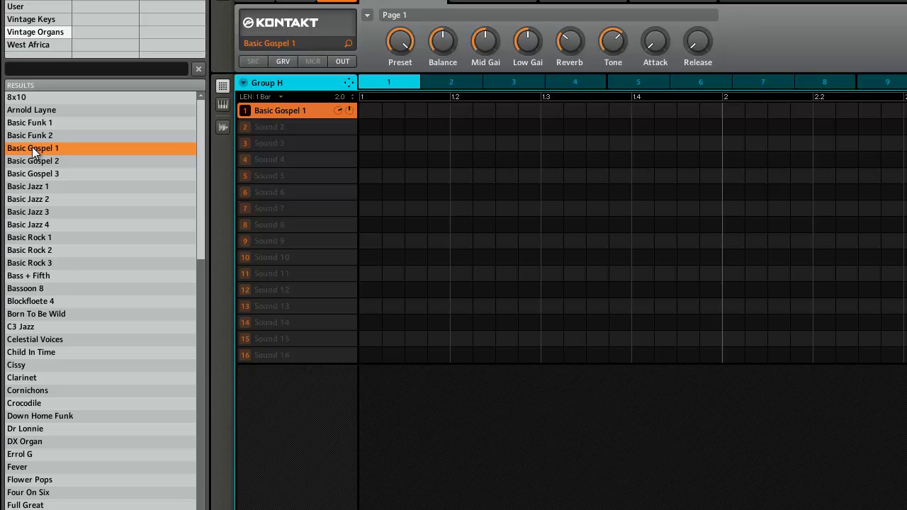
pyautogui.click(44, 45)
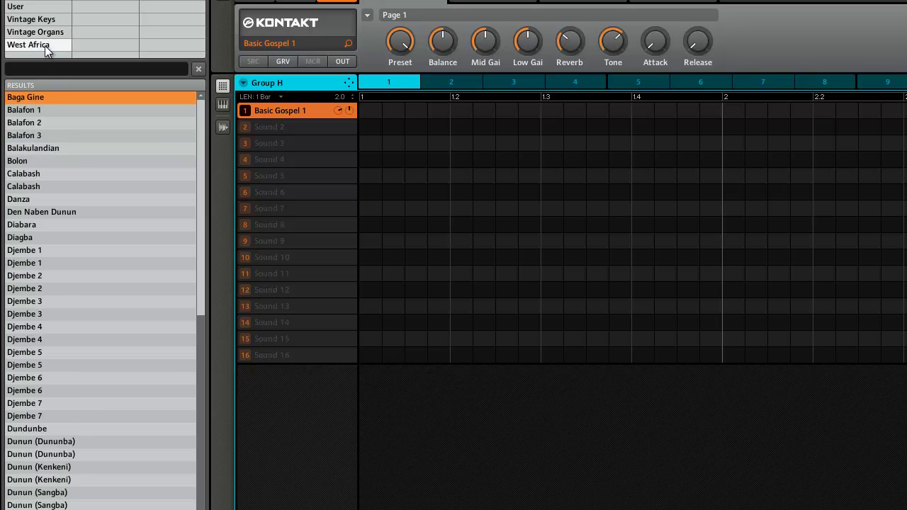
pyautogui.click(46, 38)
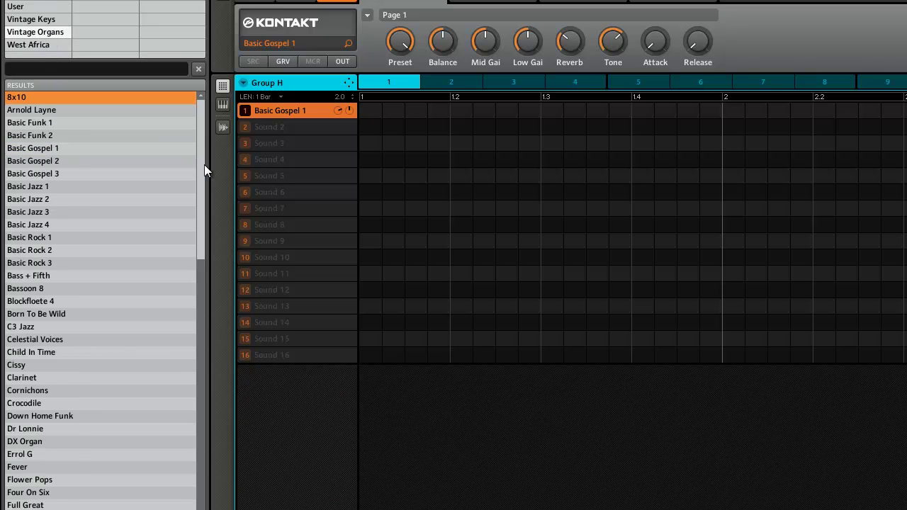
pyautogui.scroll(-12, 192, 175)
pyautogui.scroll(14, 190, 104)
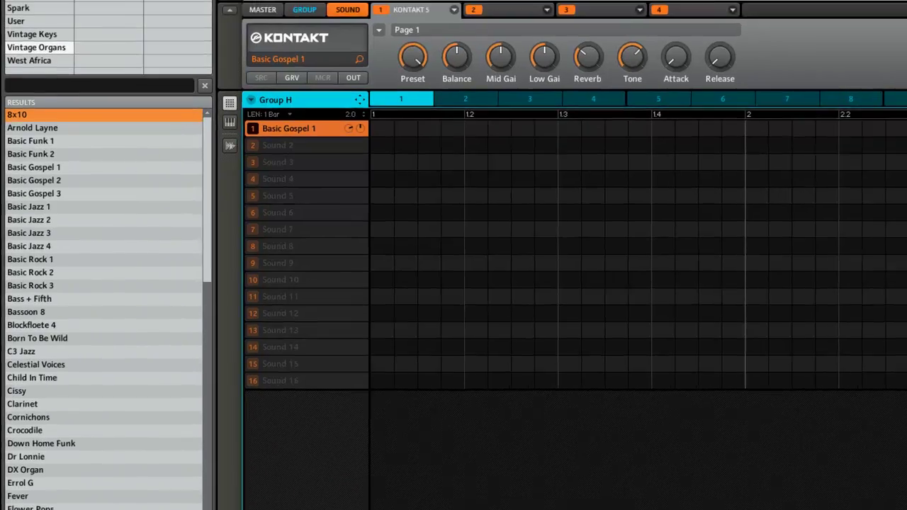
# Preview the MM-Bass, Kontakt, FM8, Battery, AR60s Drums and Absynth instrument banks.
pyautogui.click(61, 196)
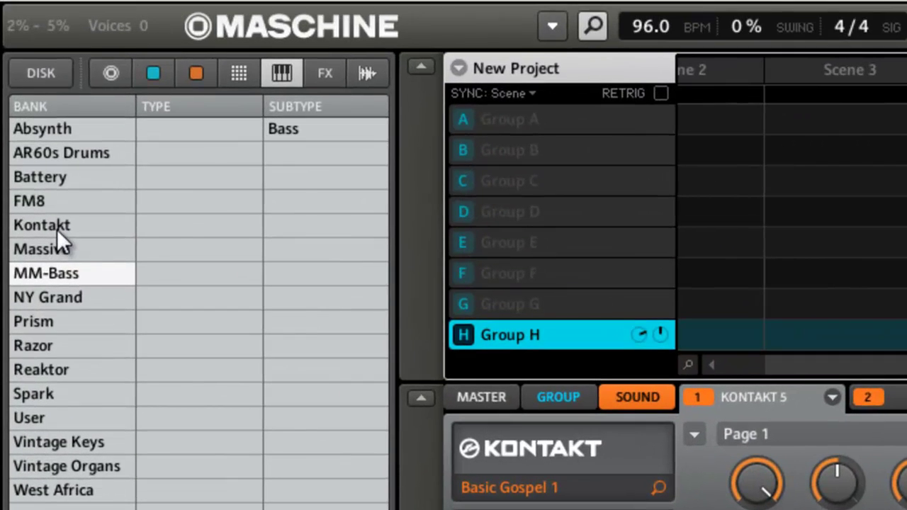
pyautogui.click(57, 229)
pyautogui.click(59, 204)
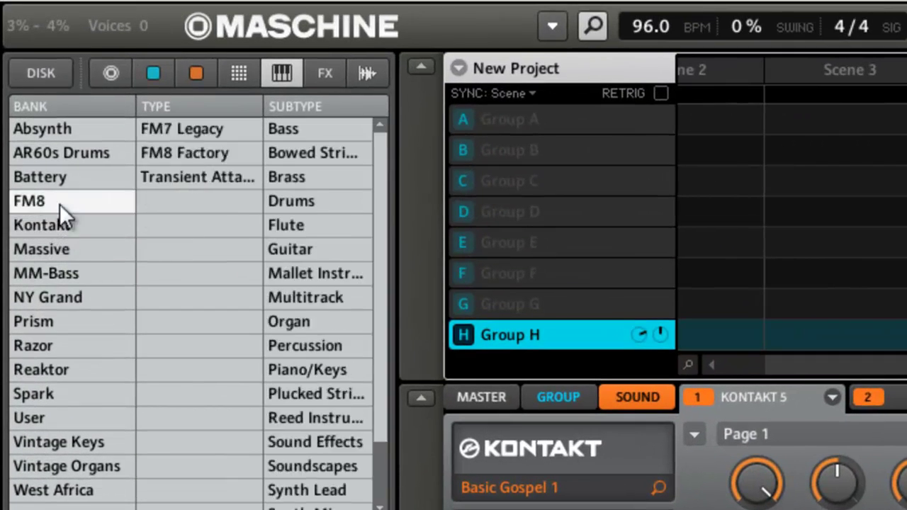
pyautogui.click(66, 175)
pyautogui.click(69, 152)
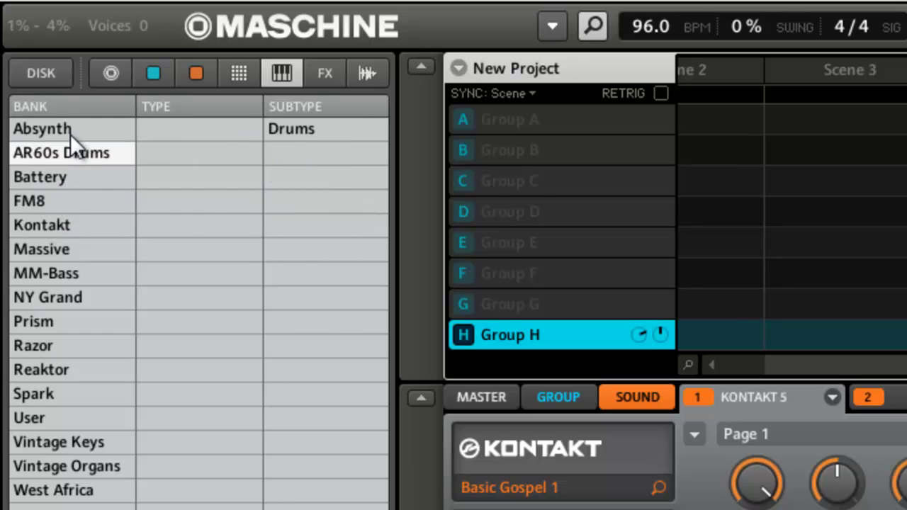
pyautogui.click(70, 133)
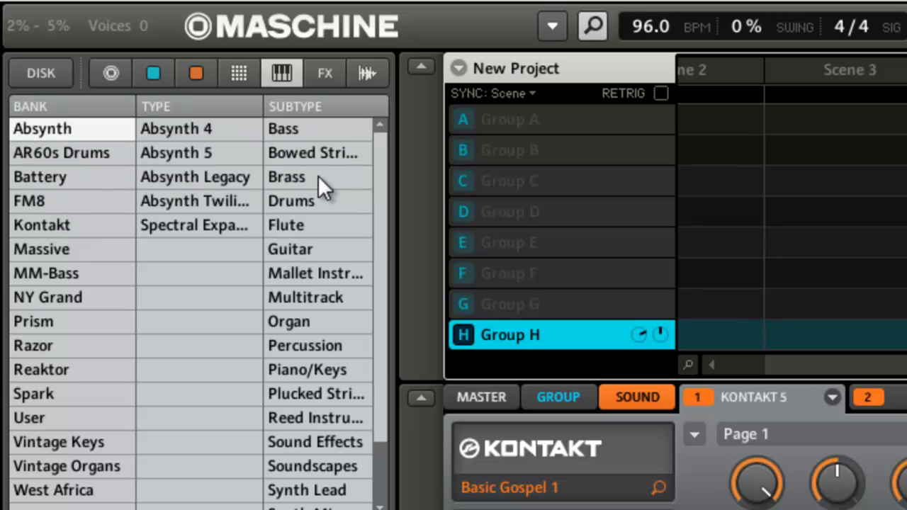
# In the effect library, filter Guitar Rig presets by Delay, Lo-Fi, Reverb and Phaser/Flanger.
pyautogui.click(328, 71)
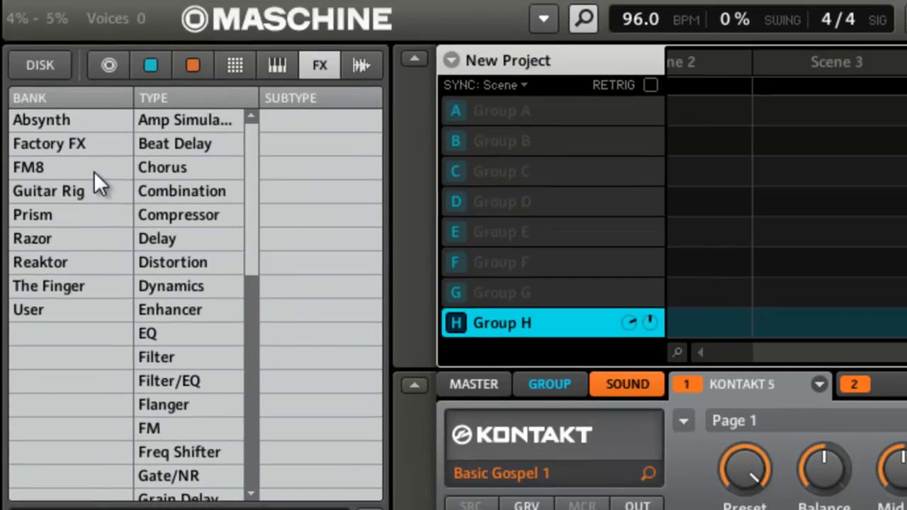
pyautogui.click(64, 190)
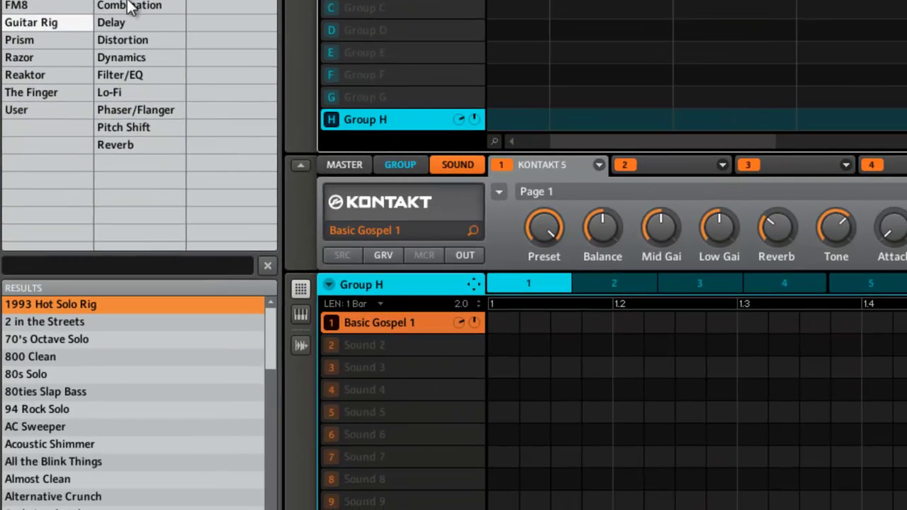
pyautogui.click(126, 25)
pyautogui.click(125, 92)
pyautogui.click(120, 144)
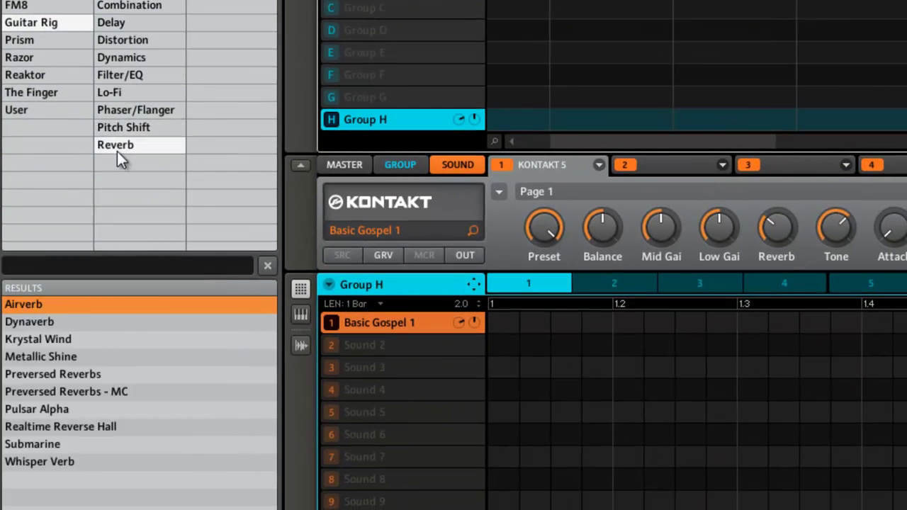
pyautogui.click(121, 109)
# Preview the Razor, Prism, Absynth, Factory FX and User effect banks.
pyautogui.click(44, 56)
pyautogui.click(42, 40)
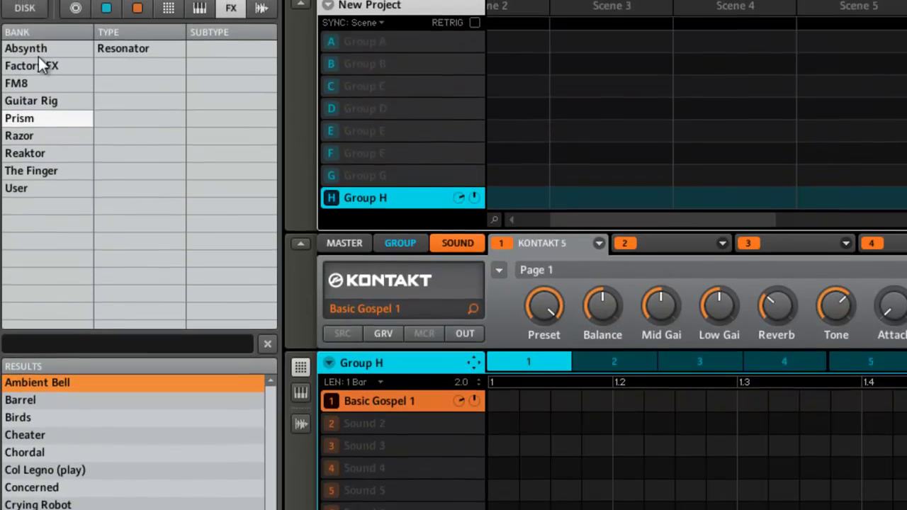
pyautogui.click(35, 51)
pyautogui.click(54, 80)
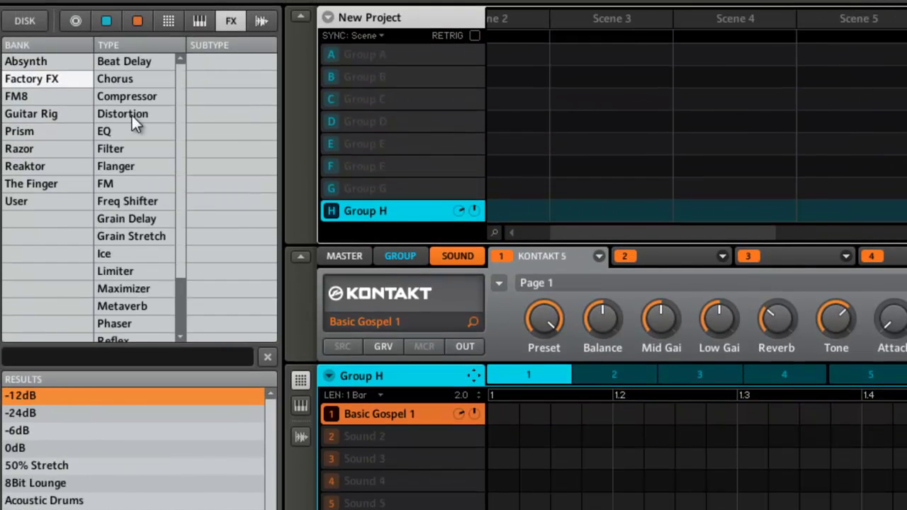
pyautogui.click(26, 204)
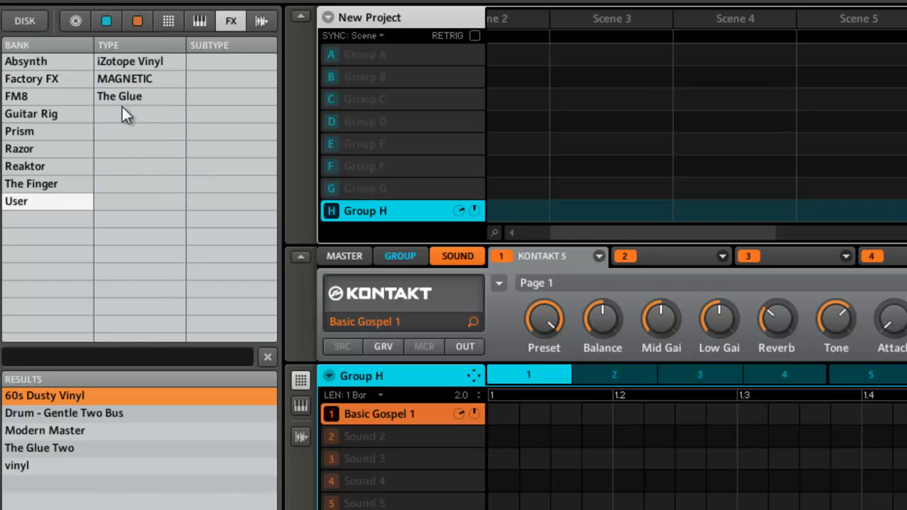
# Return to the instrument library, briefly toggling the C: drive folder view twice.
pyautogui.click(199, 21)
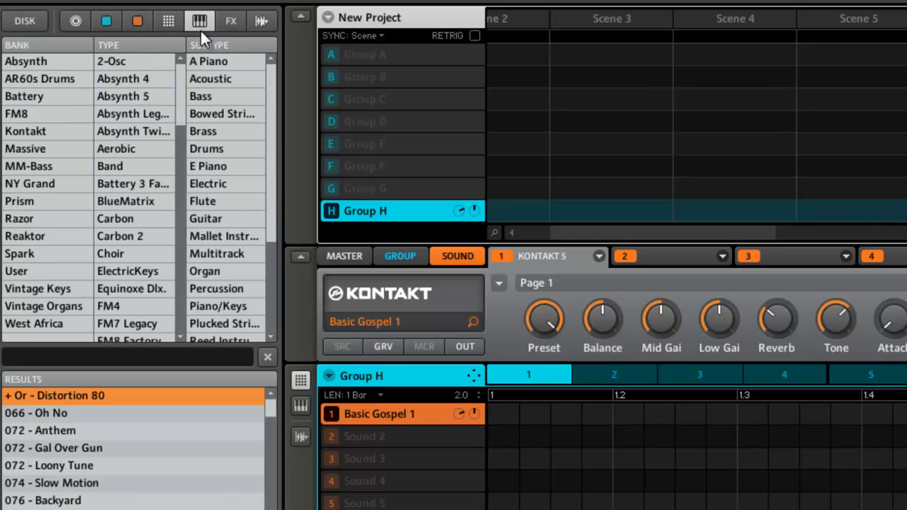
pyautogui.click(27, 20)
pyautogui.click(28, 22)
pyautogui.click(29, 21)
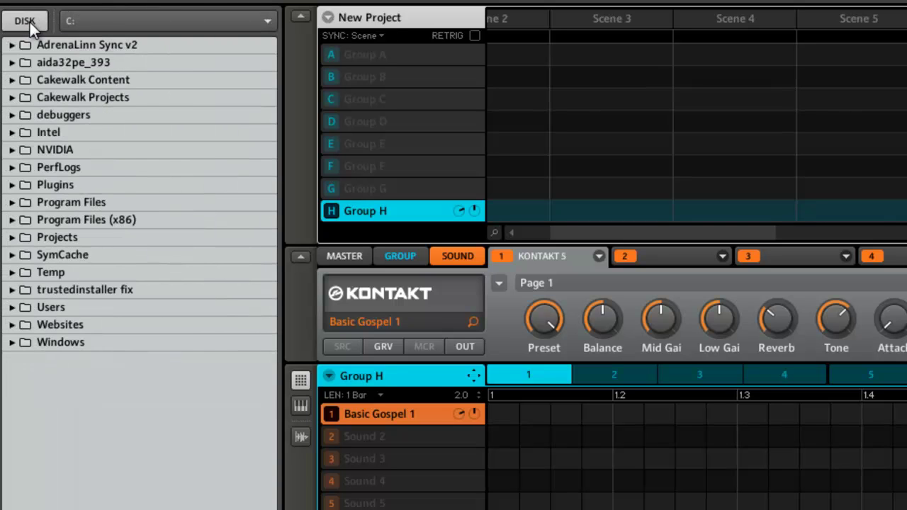
pyautogui.click(29, 22)
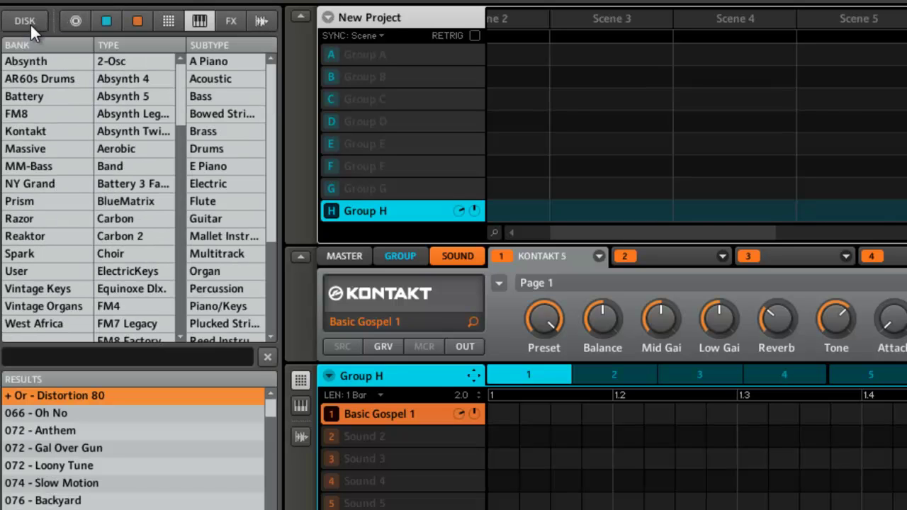